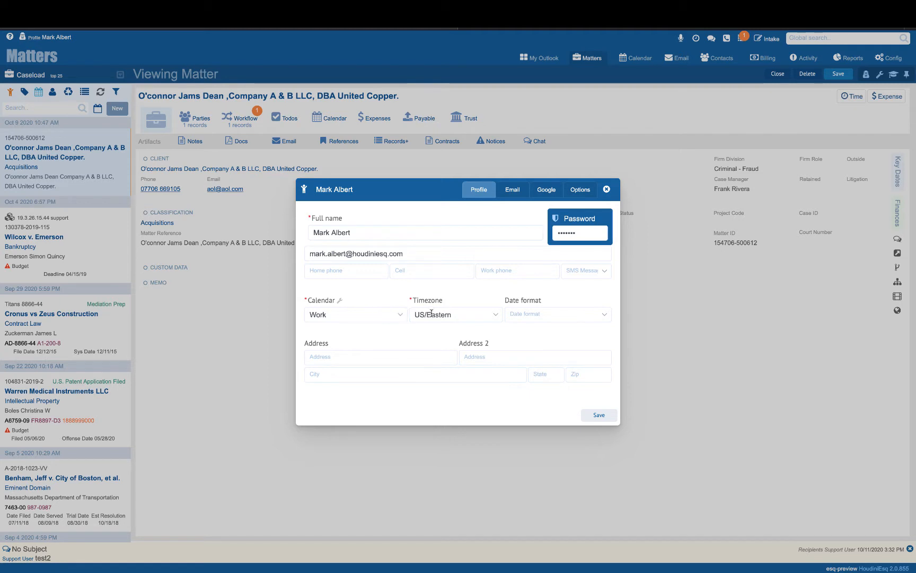
click(559, 315)
click(559, 315)
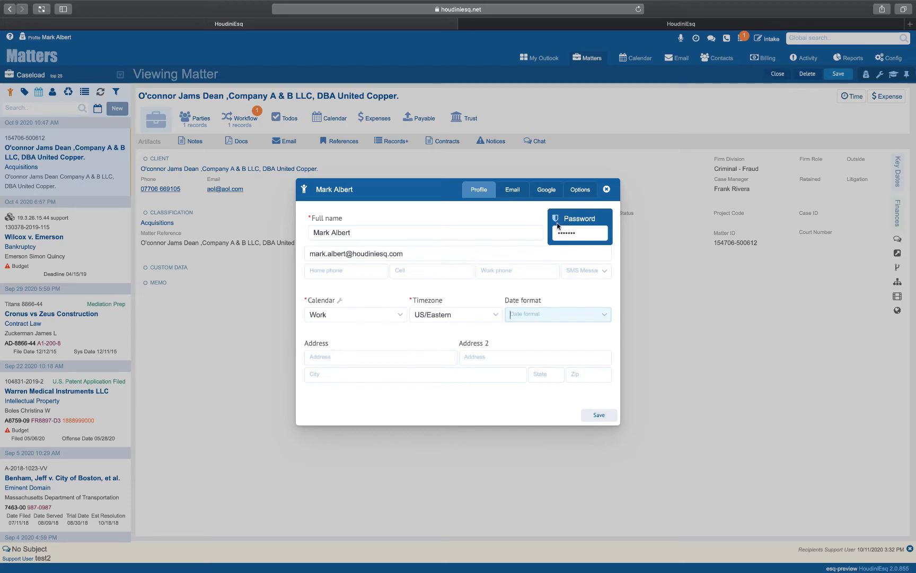
Try the GMail and Yahoo presets in a new email account form, and close it without adding the account.
click(514, 191)
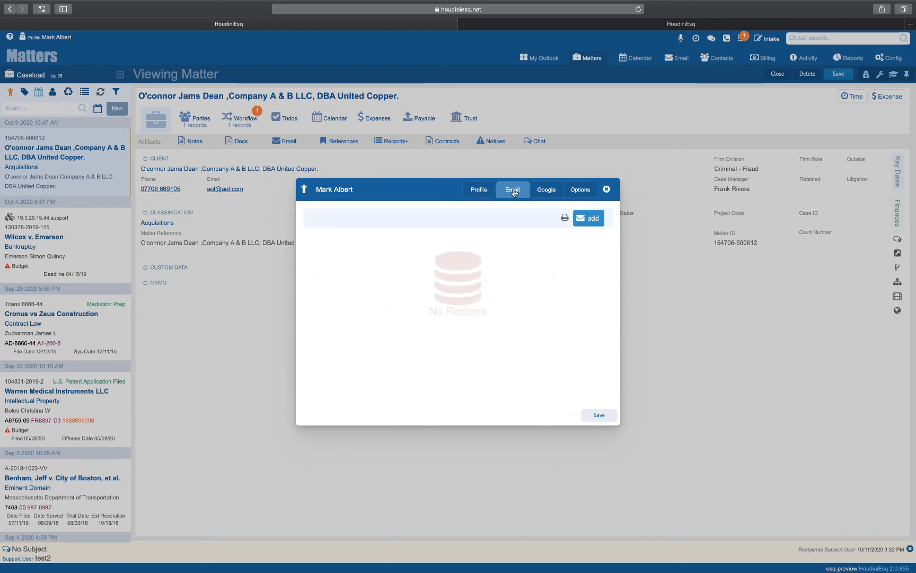
click(588, 222)
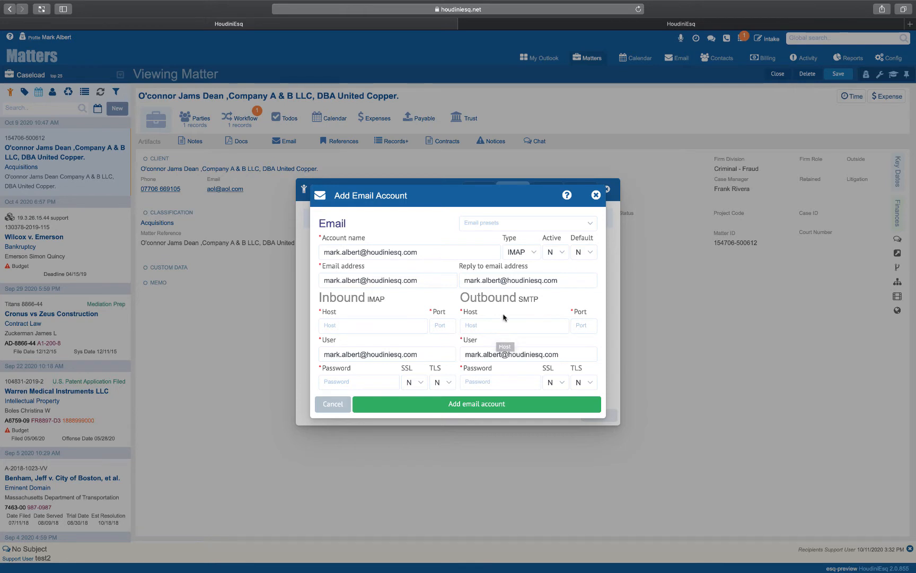
click(517, 227)
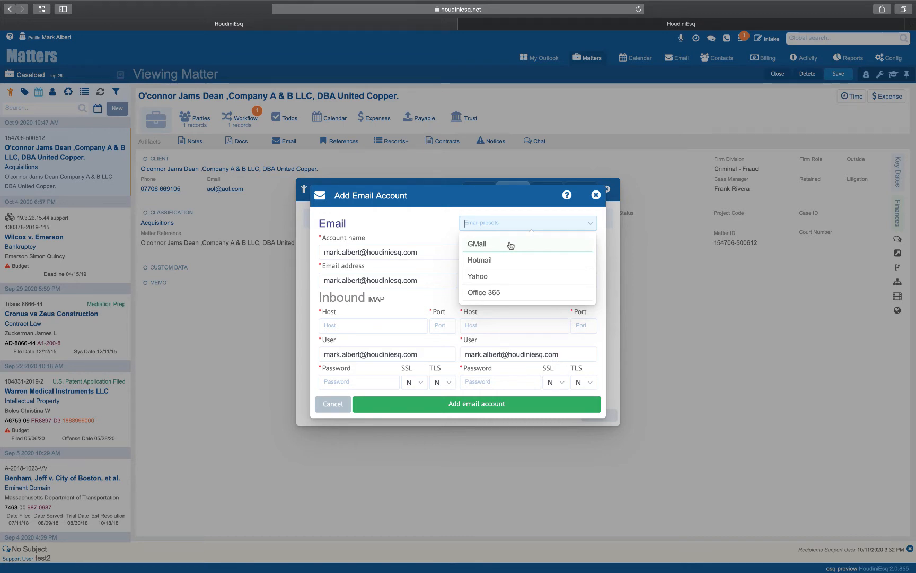
click(510, 244)
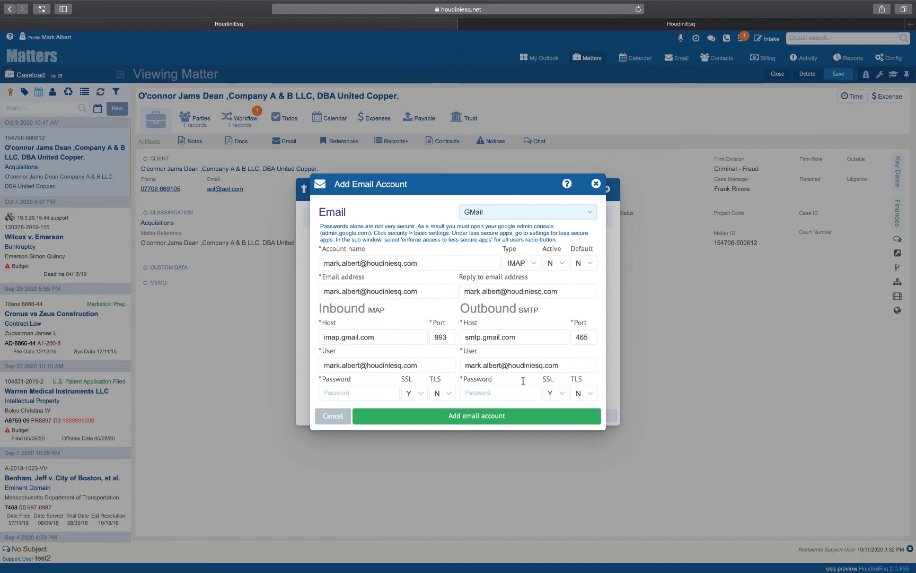
click(545, 216)
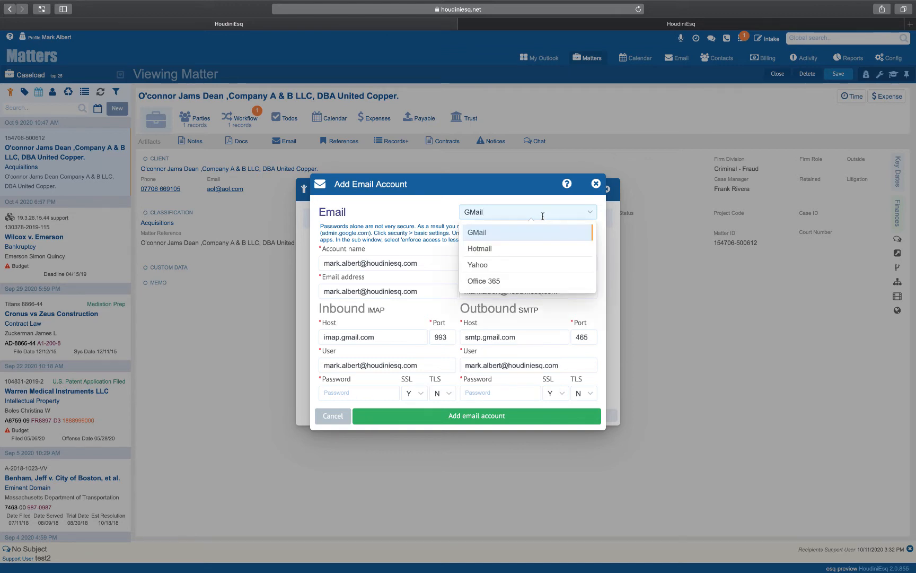
click(514, 267)
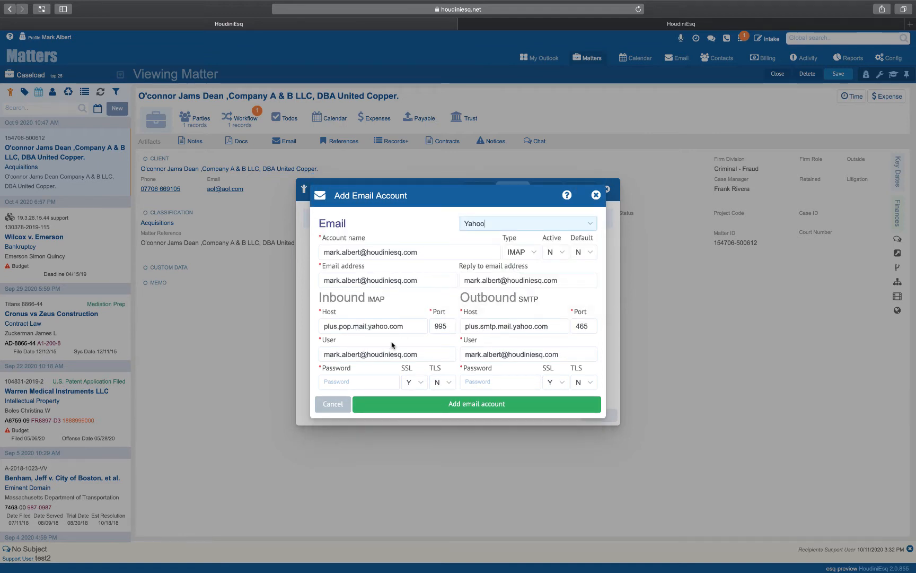
click(530, 223)
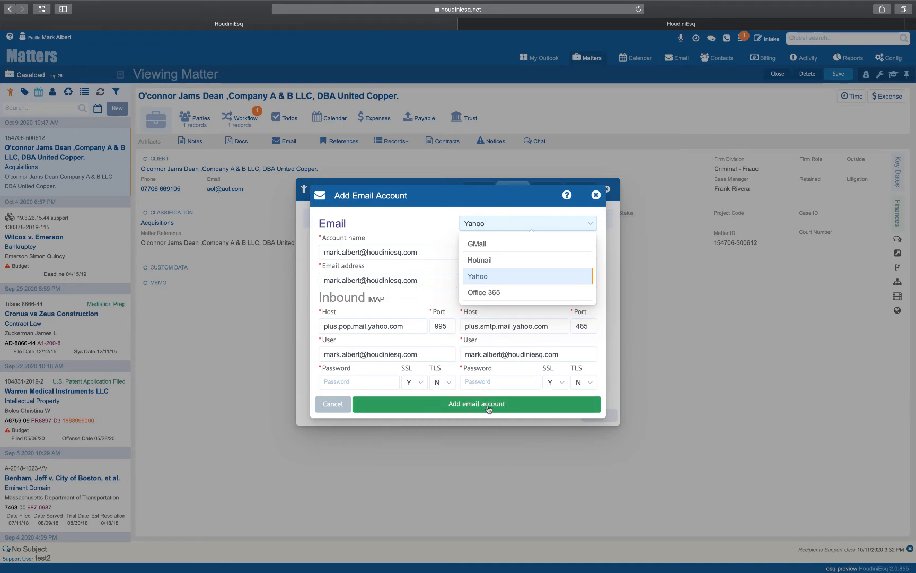
click(596, 195)
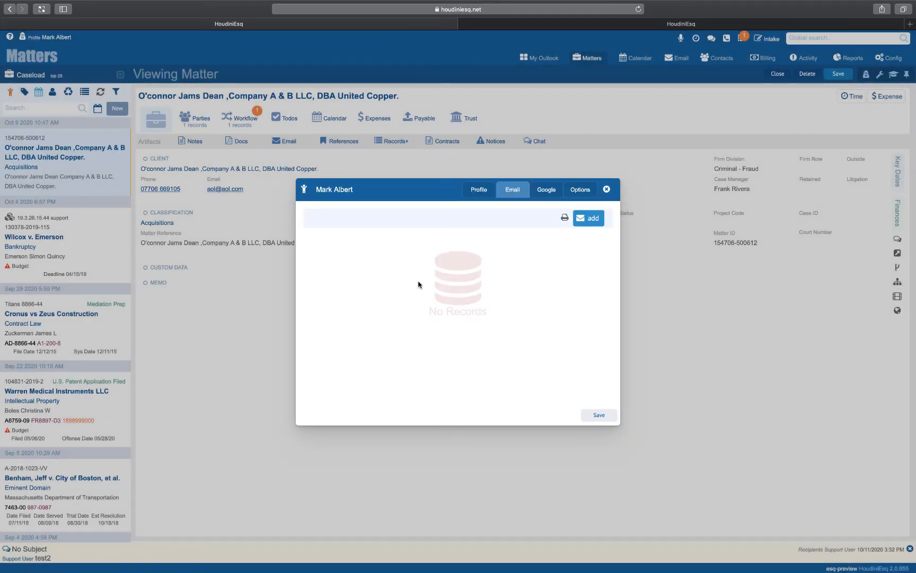
Authenticate Google Calendar sync with the existing Google account, proceeding past the unverified-app page and allowing houdiniesq.net calendar access.
click(546, 189)
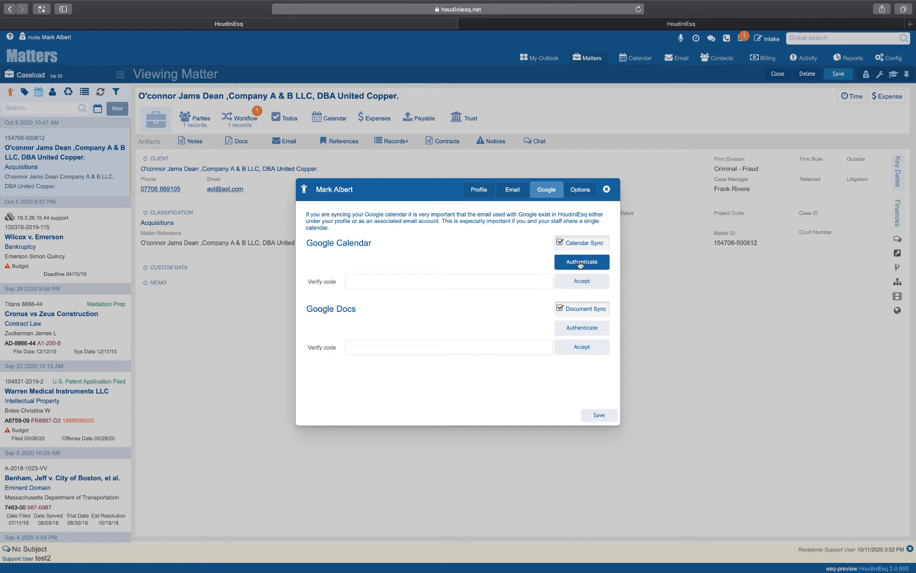
click(582, 262)
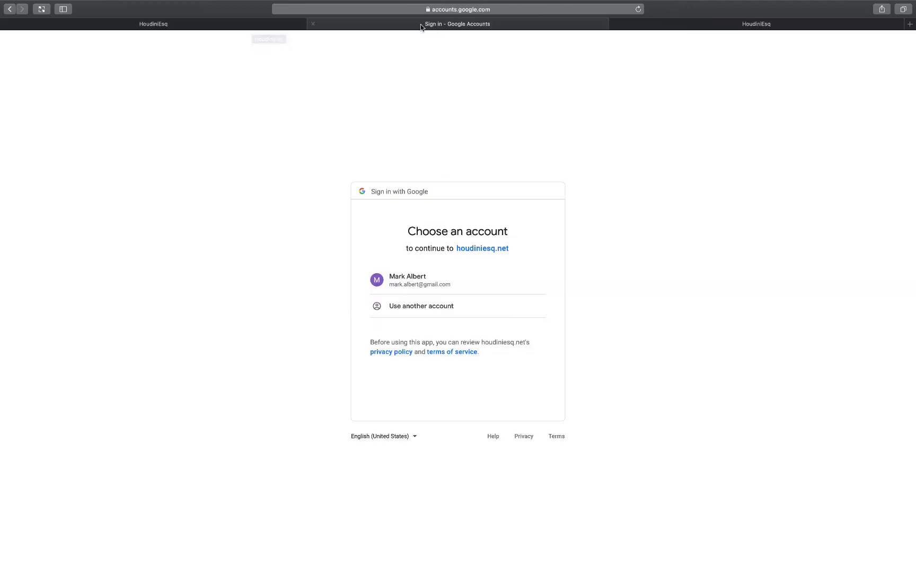
click(408, 288)
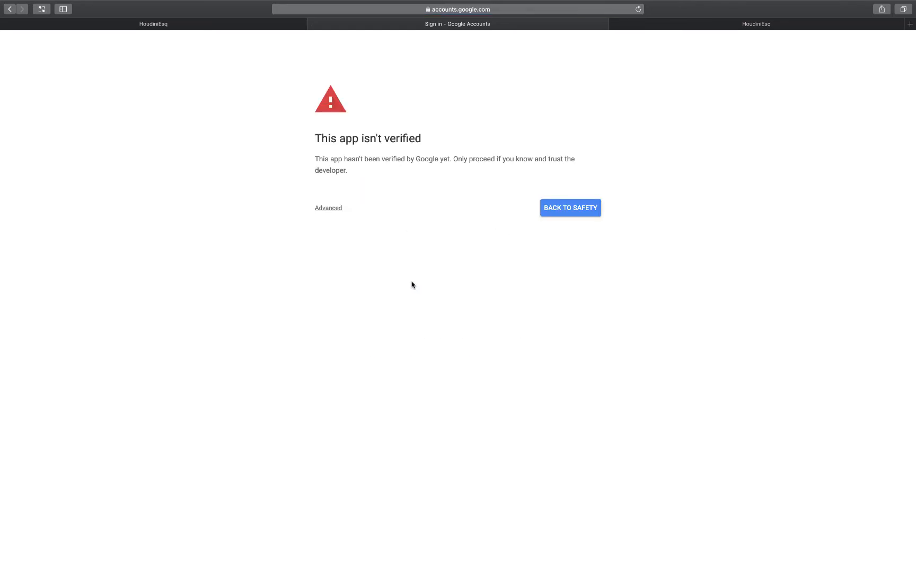
click(340, 211)
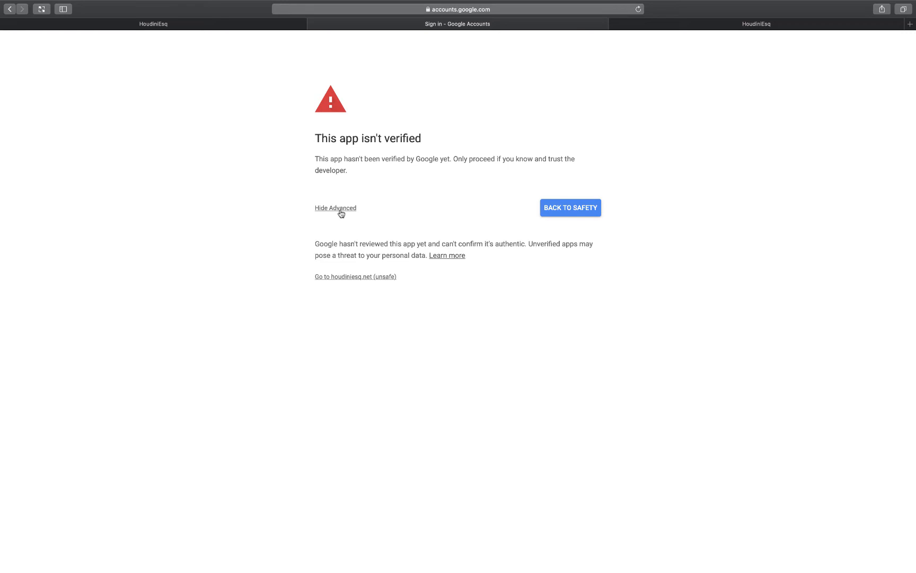
click(373, 277)
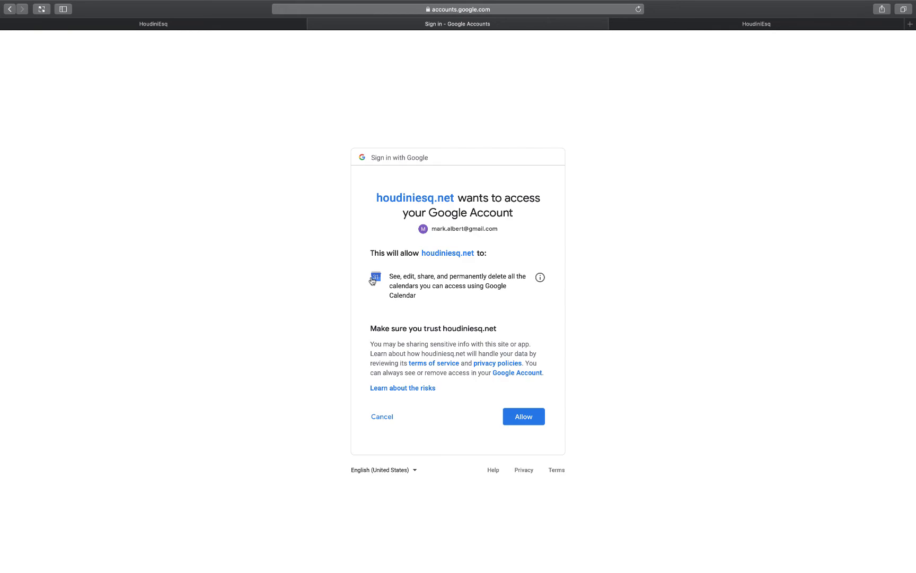
click(516, 420)
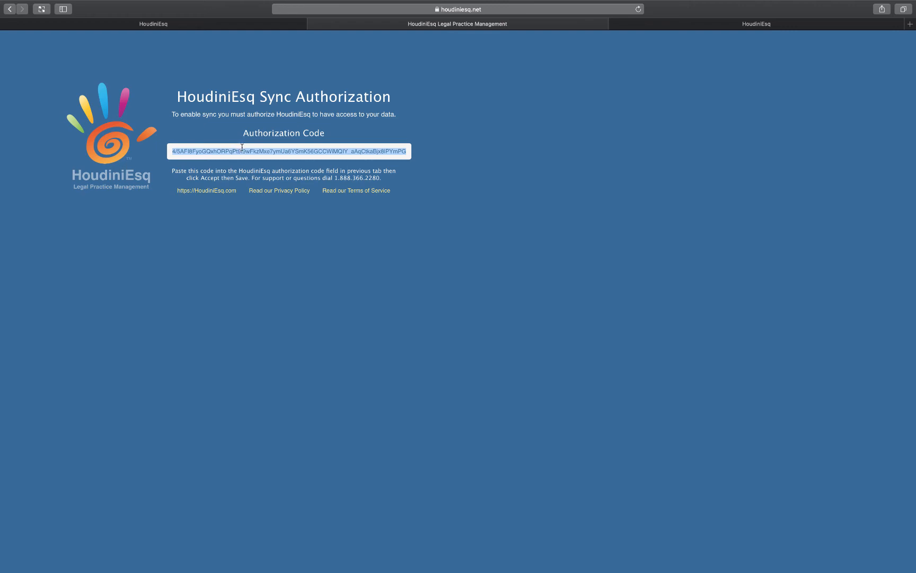
Paste the authorization code as the Google Calendar verify code in the HoudiniEsq profile, accept it and save.
click(247, 24)
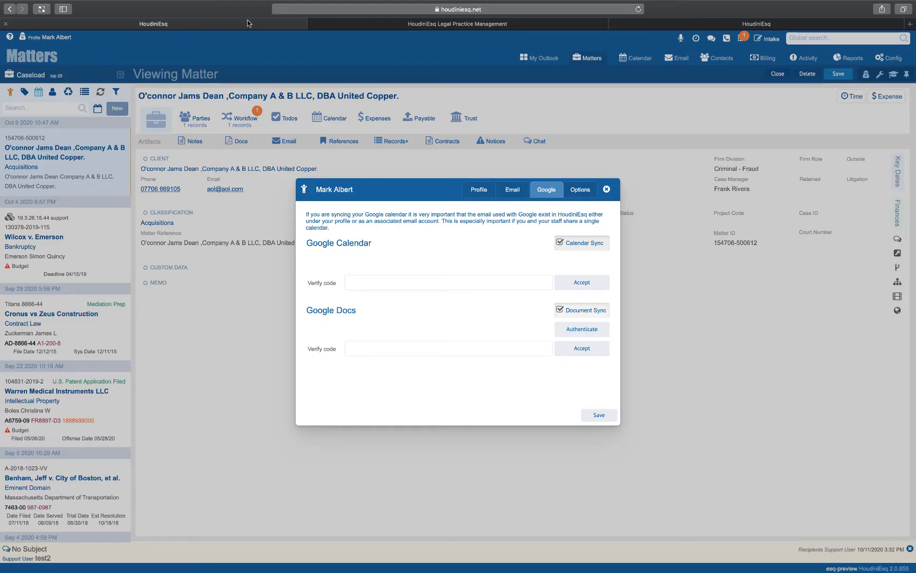
click(438, 285)
key(super+v)
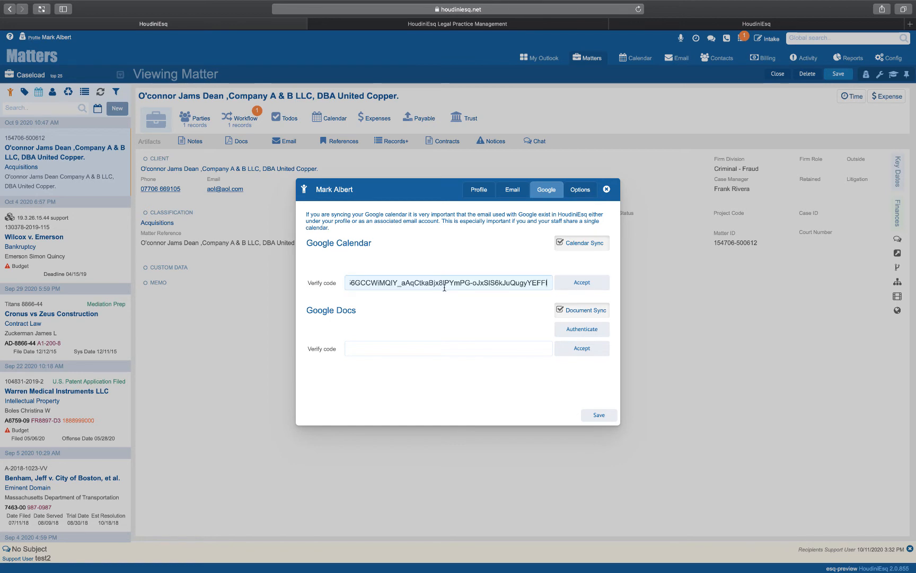
click(589, 284)
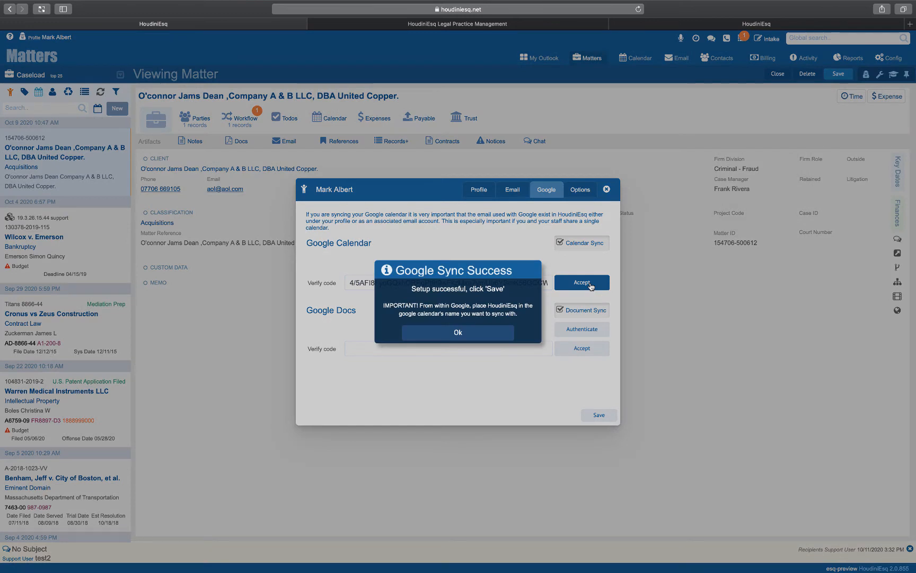
click(502, 337)
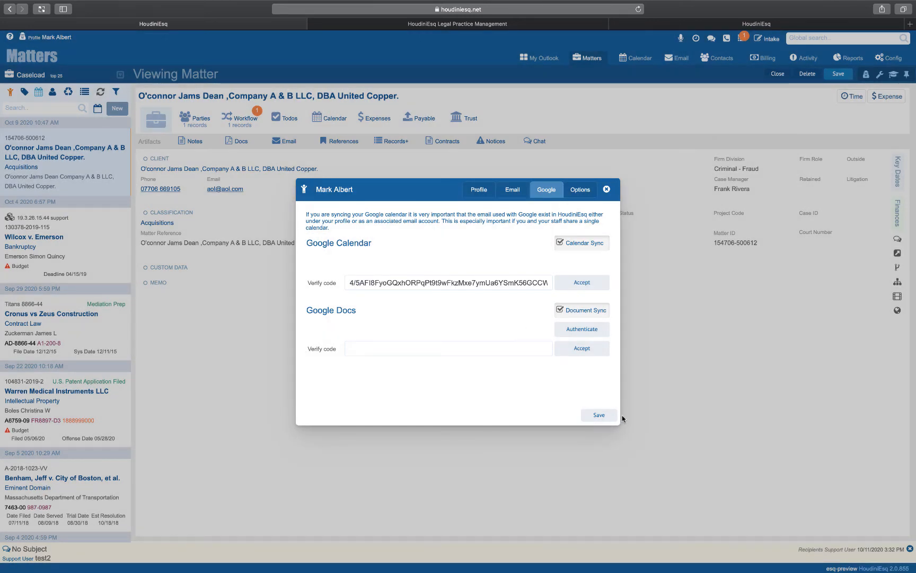
click(608, 419)
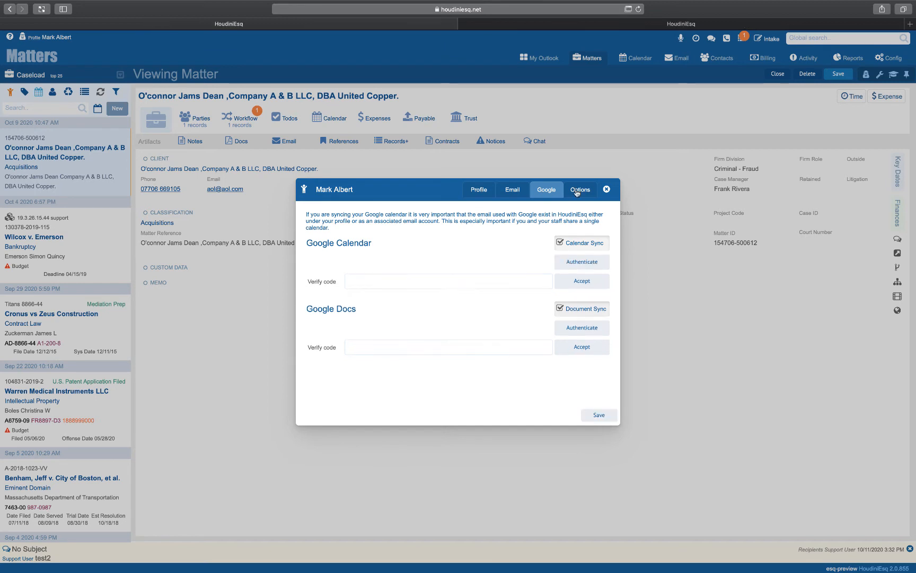
Open the profile's display options and view the choices for Chat.
click(577, 192)
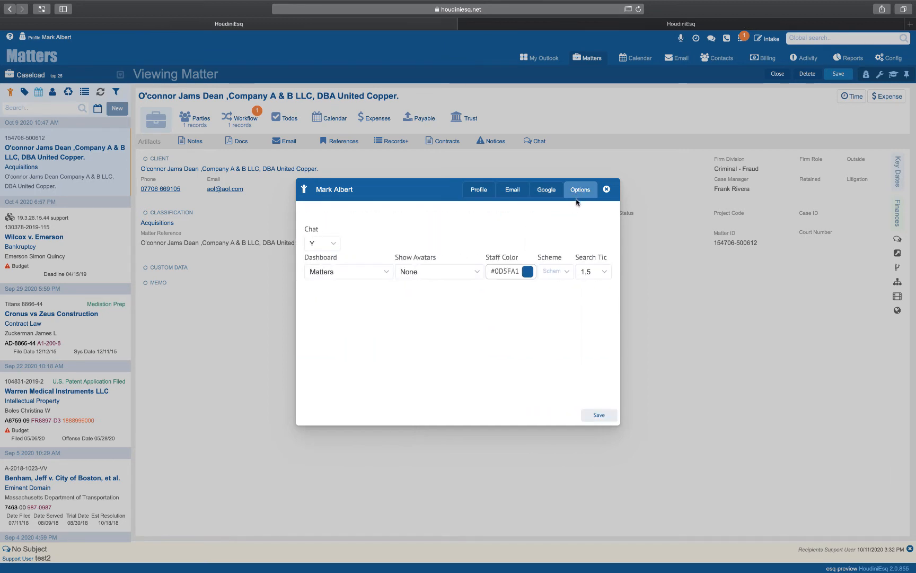
click(334, 243)
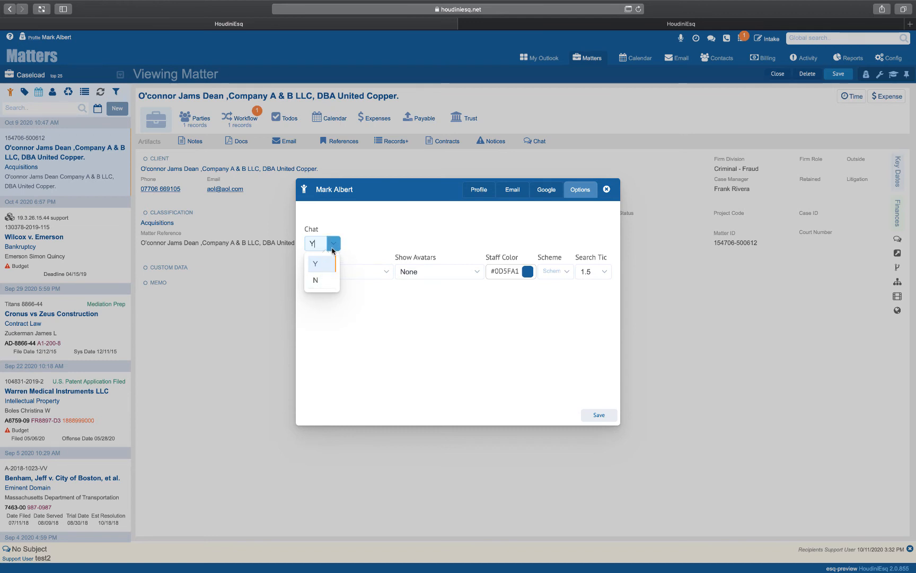
click(332, 247)
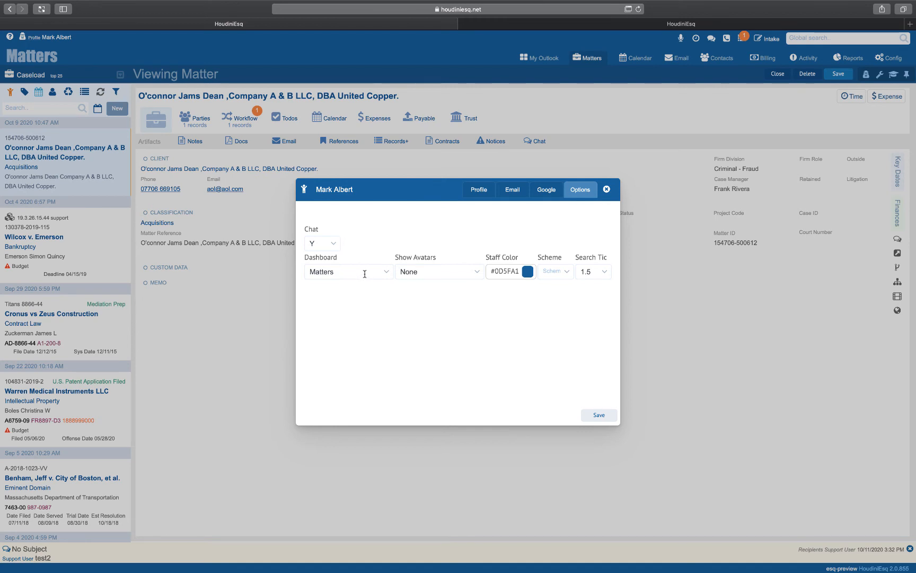
Try Activity and Outlook as the profile's dashboard, and set it back to Matters.
click(365, 274)
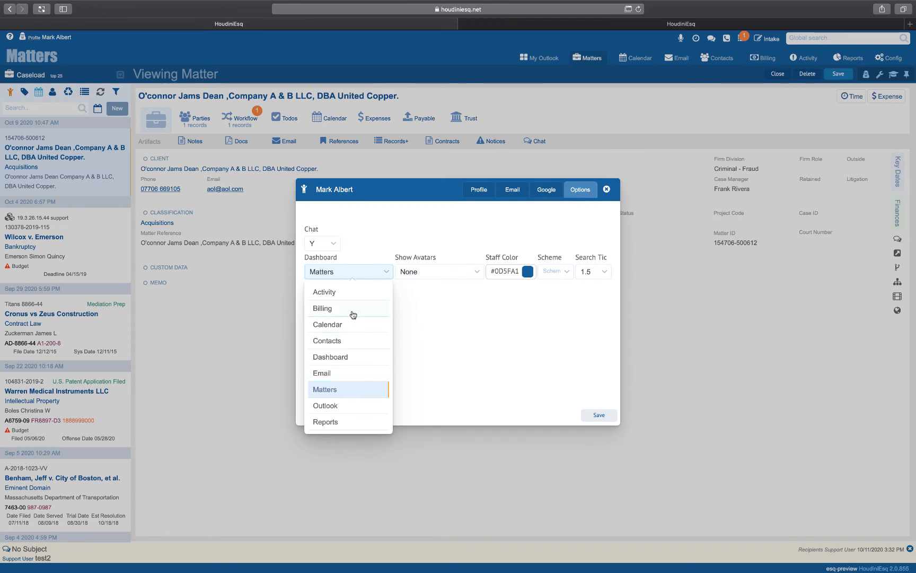
click(353, 294)
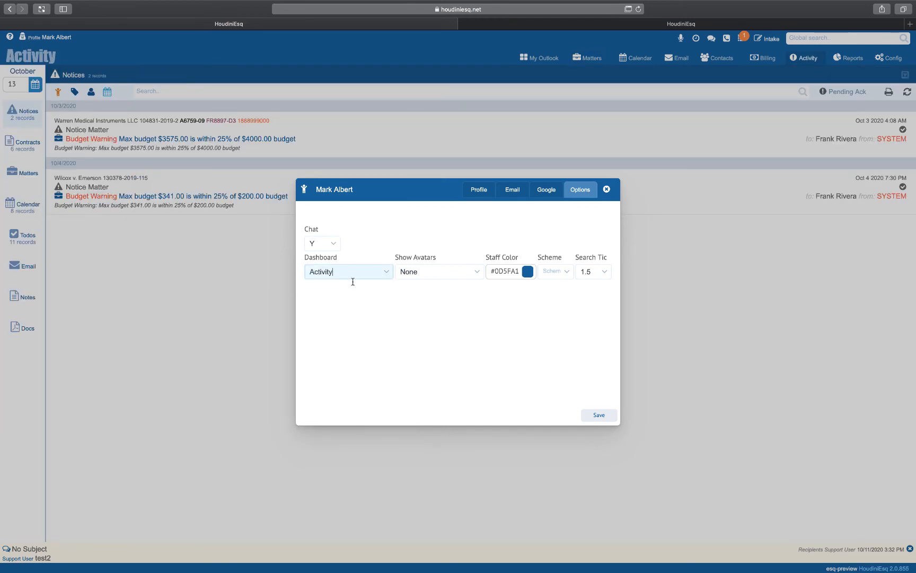
click(353, 272)
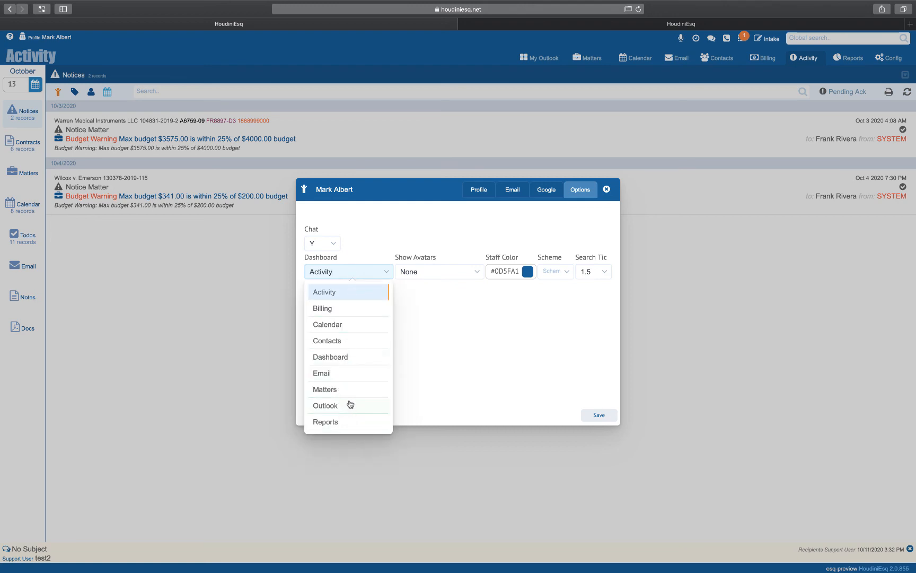
click(325, 406)
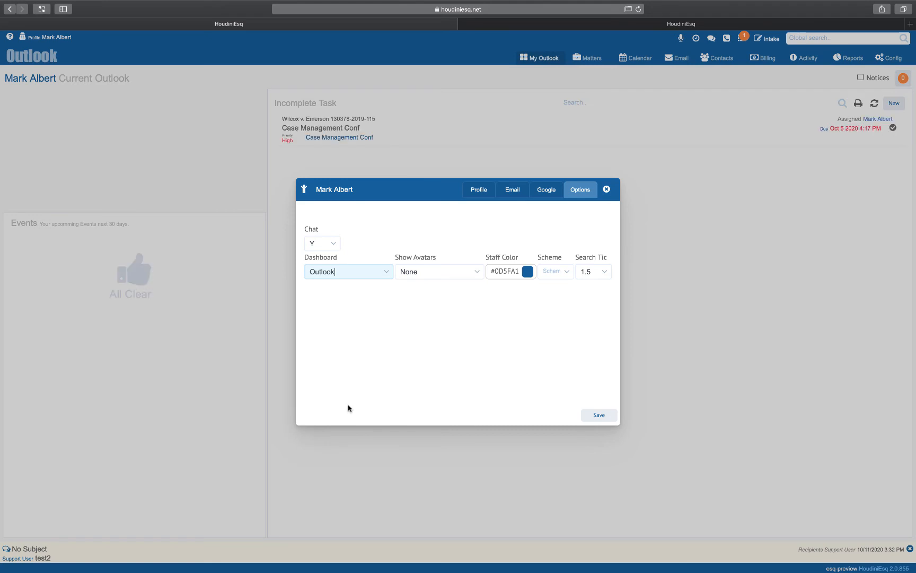
click(345, 275)
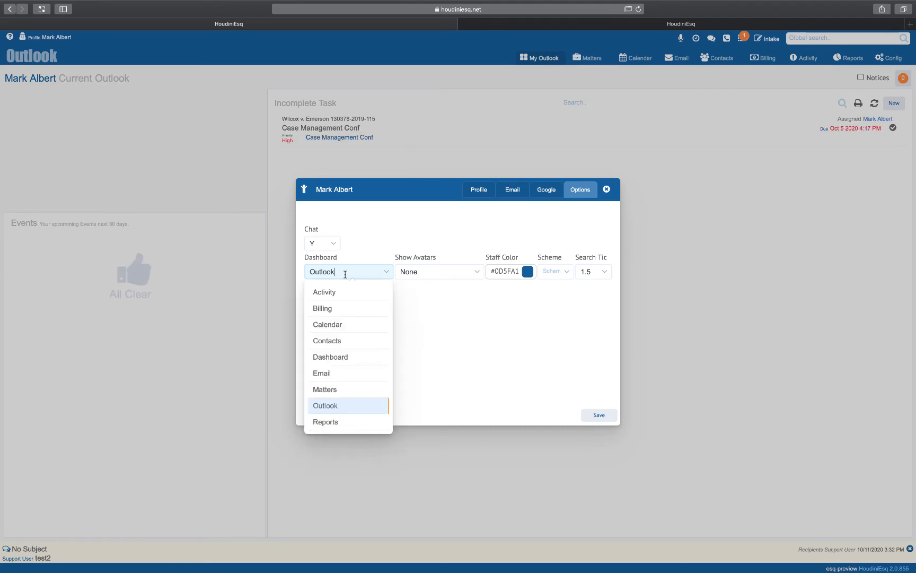
click(338, 390)
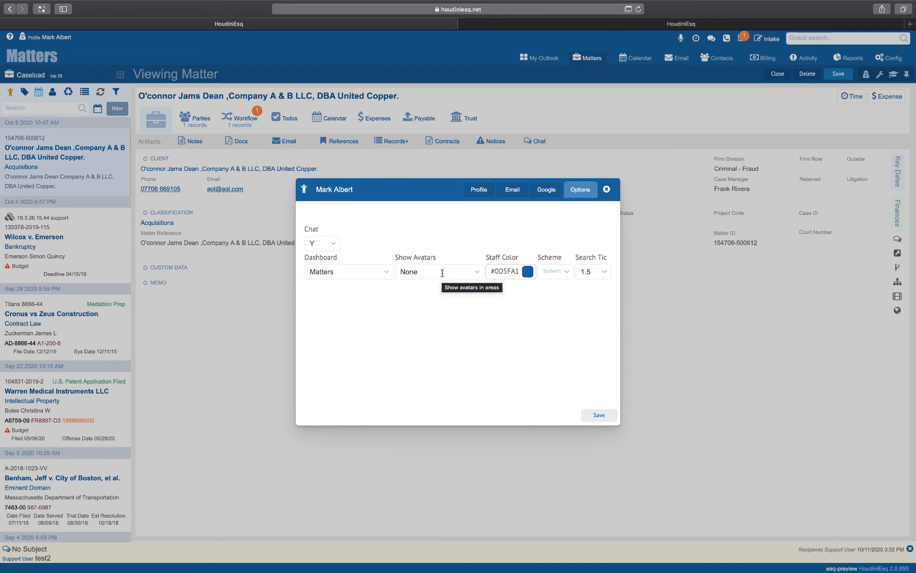
Set the profile's color scheme to light and its Search Tic to 1.5.
click(563, 269)
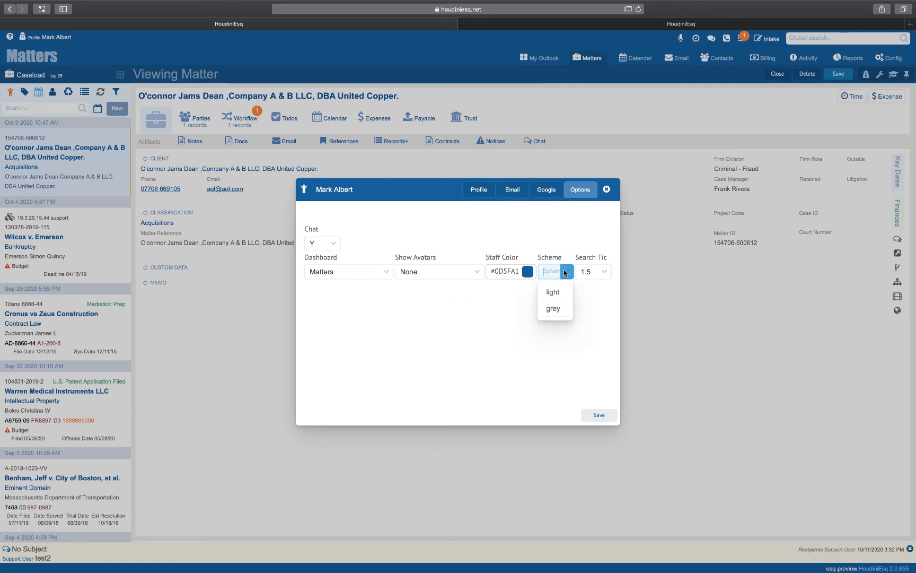
click(555, 310)
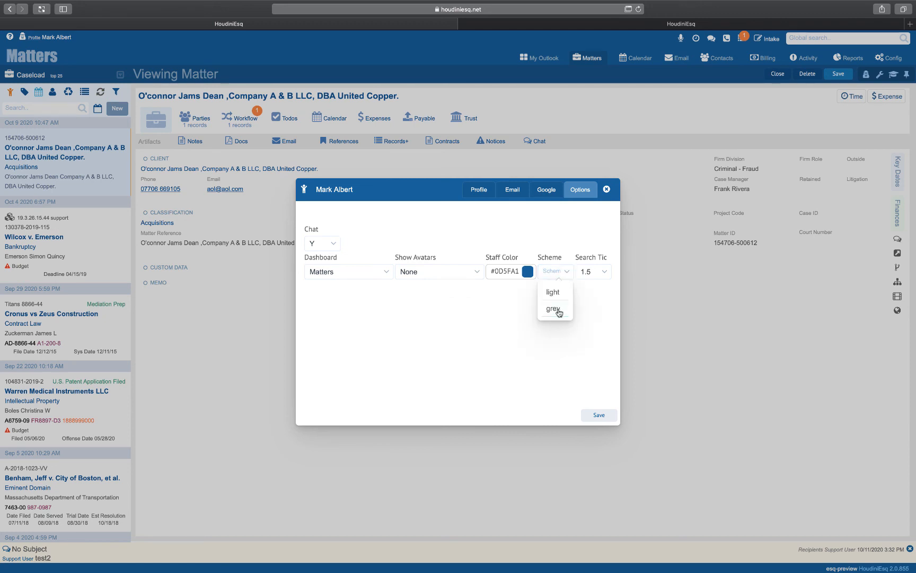
click(565, 272)
click(555, 290)
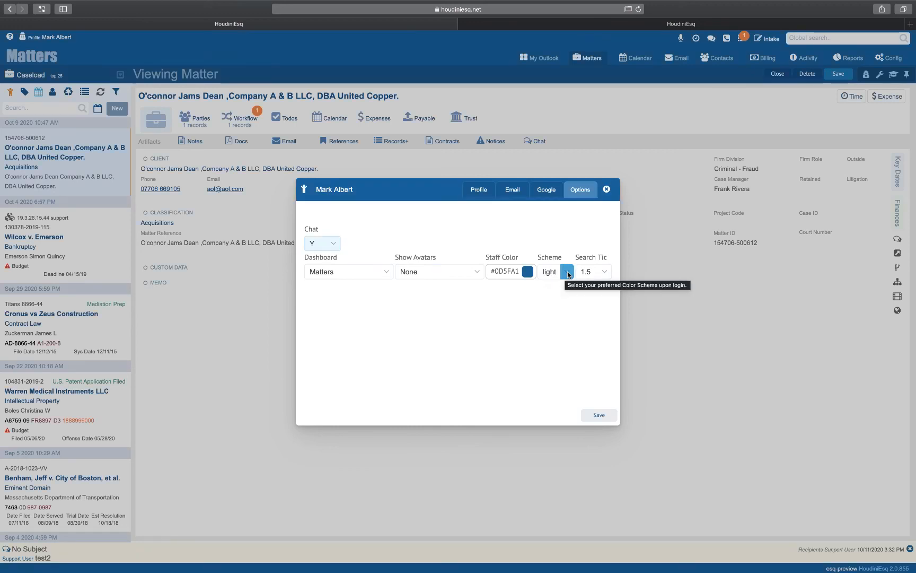
click(601, 272)
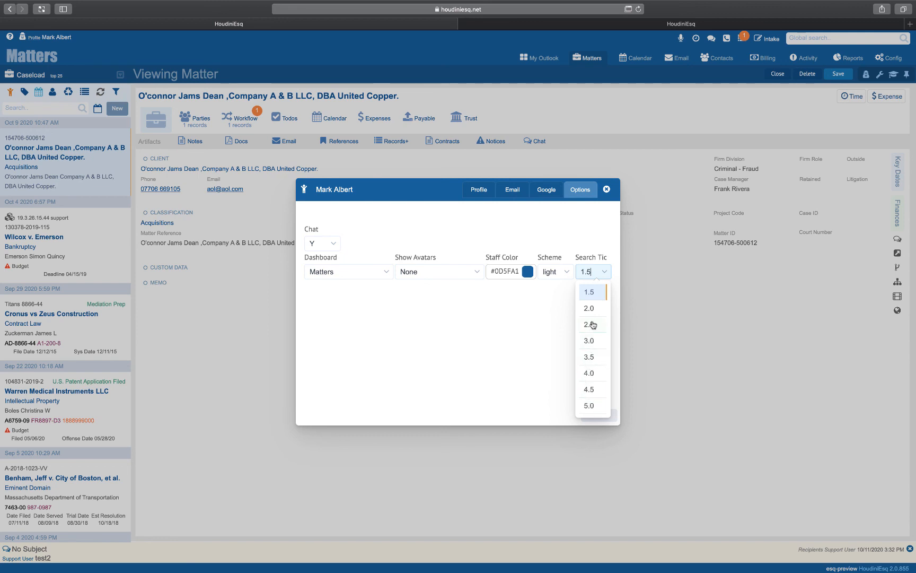
click(591, 292)
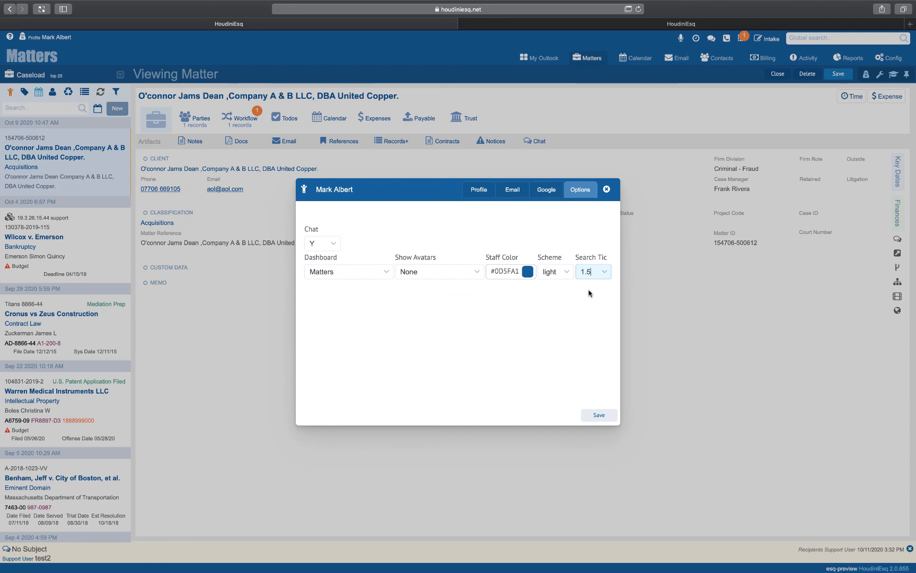